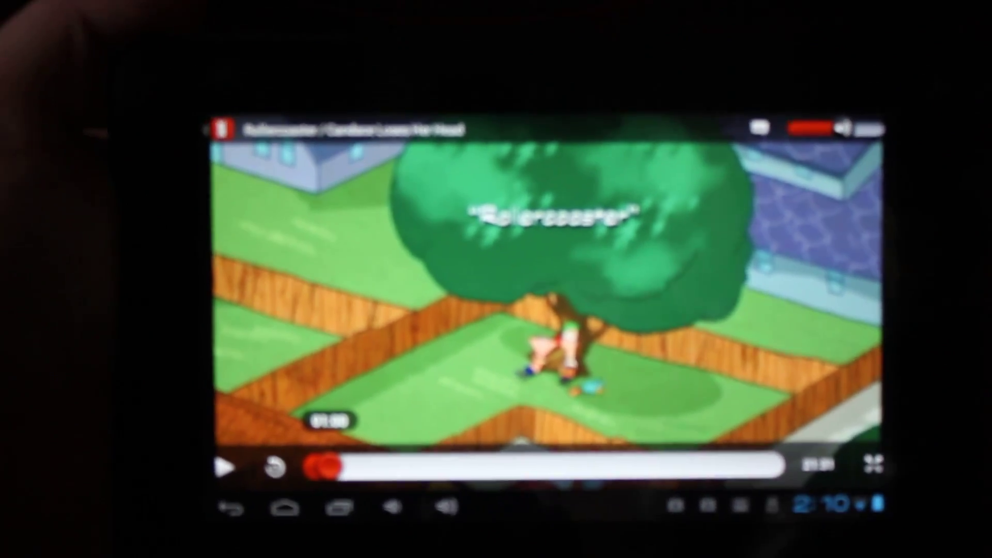
Return home and launch Settings from the second page of the app drawer.
{"action": "left_click", "coordinate": [200, 508]}
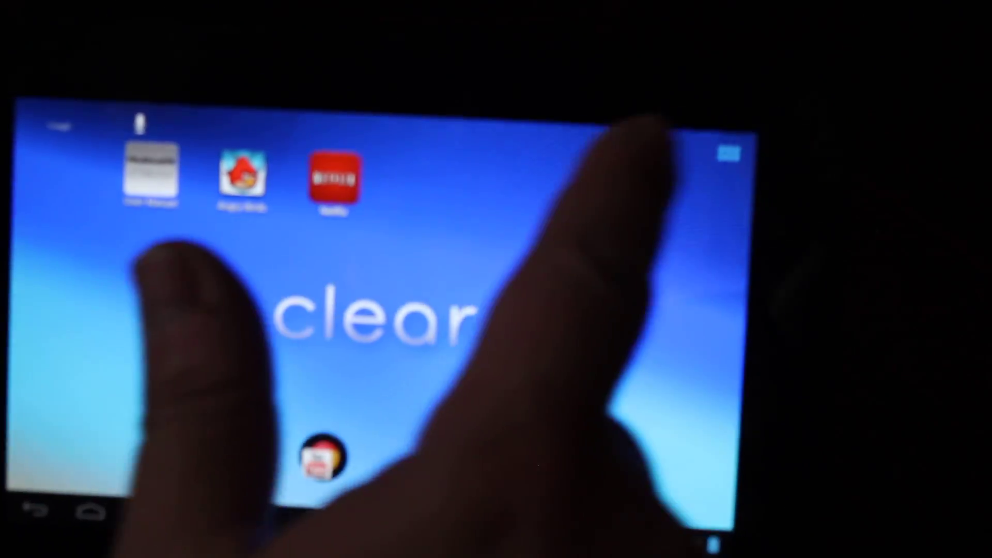
{"action": "left_click", "coordinate": [749, 102]}
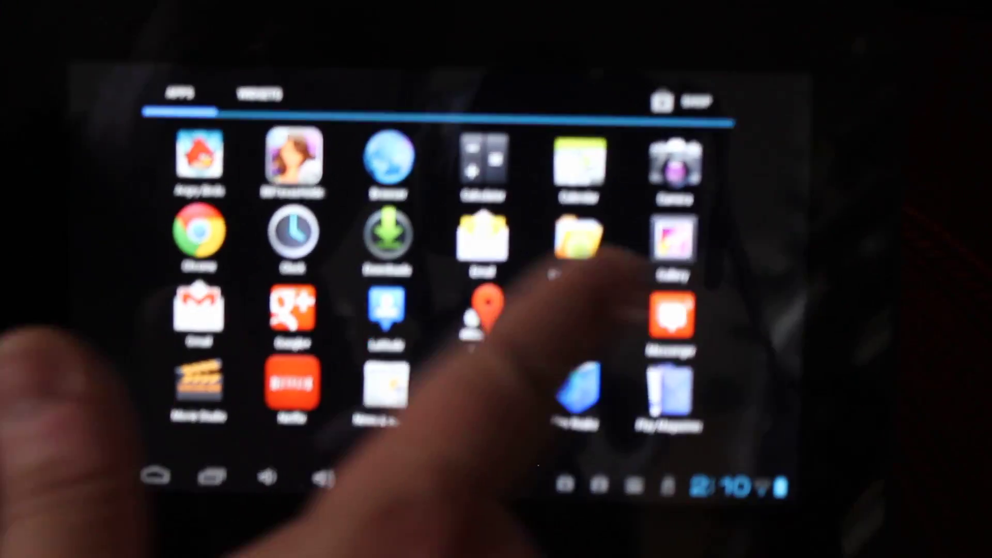
{"action": "left_click_drag", "start_coordinate": [589, 268], "coordinate": [233, 279]}
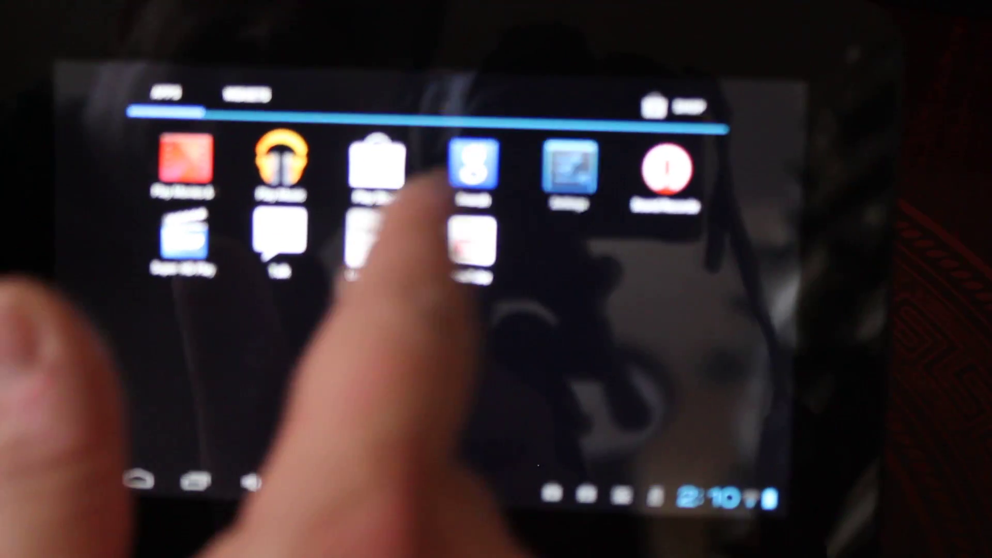
{"action": "left_click", "coordinate": [497, 133]}
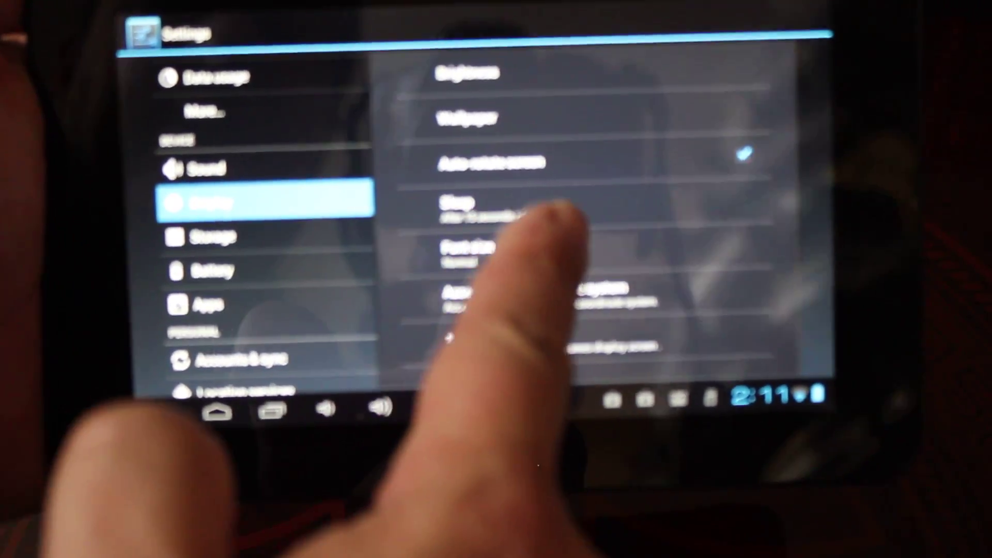
Change the Display sleep timeout to 30 minutes.
{"action": "left_click", "coordinate": [543, 208]}
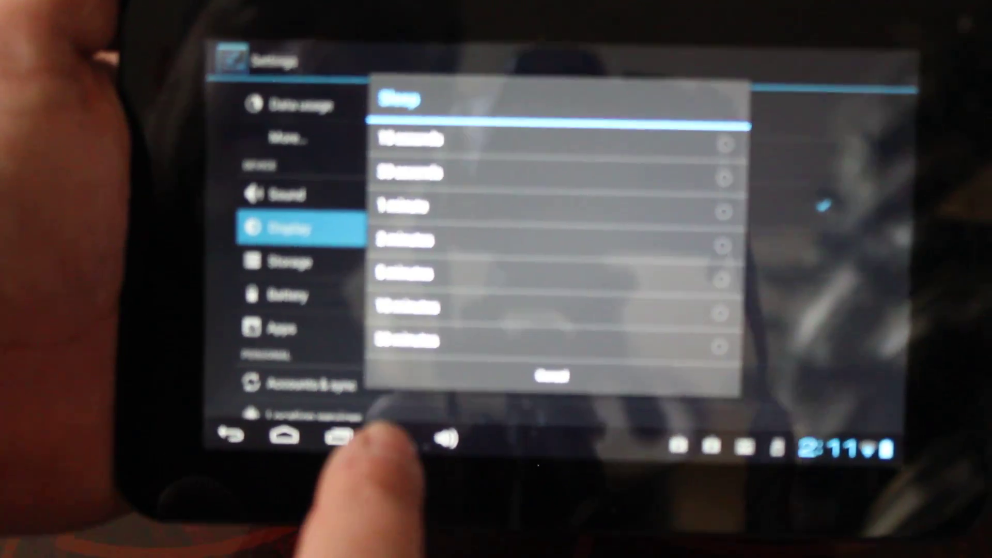
{"action": "left_click", "coordinate": [411, 341]}
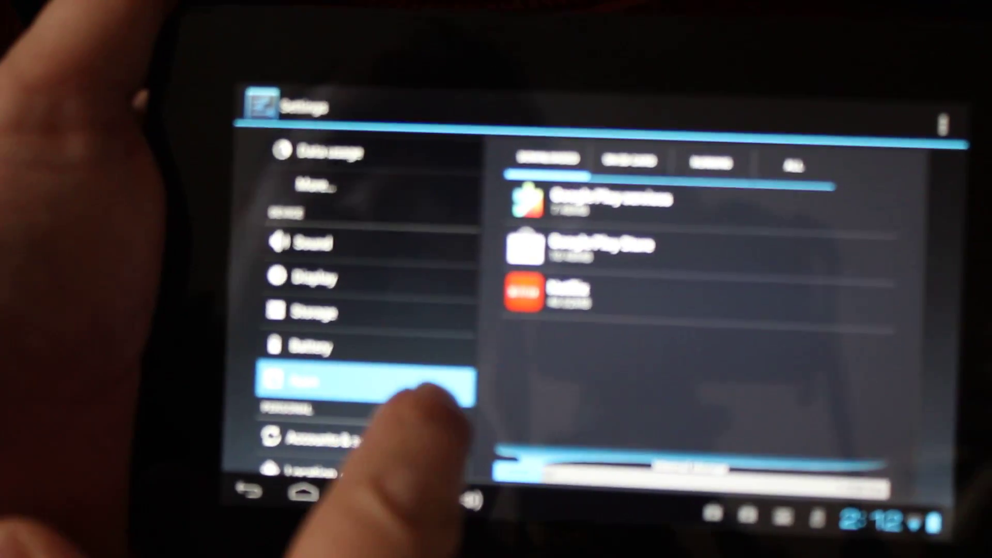
{"action": "left_click_drag", "start_coordinate": [419, 404], "coordinate": [423, 159]}
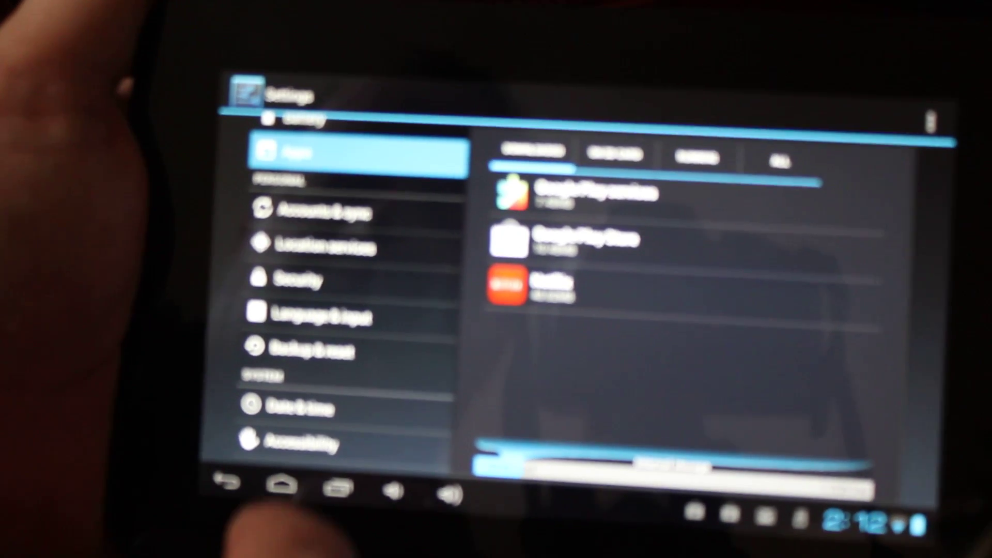
Show the Backup & reset page with its backup and restore options.
{"action": "left_click", "coordinate": [310, 351]}
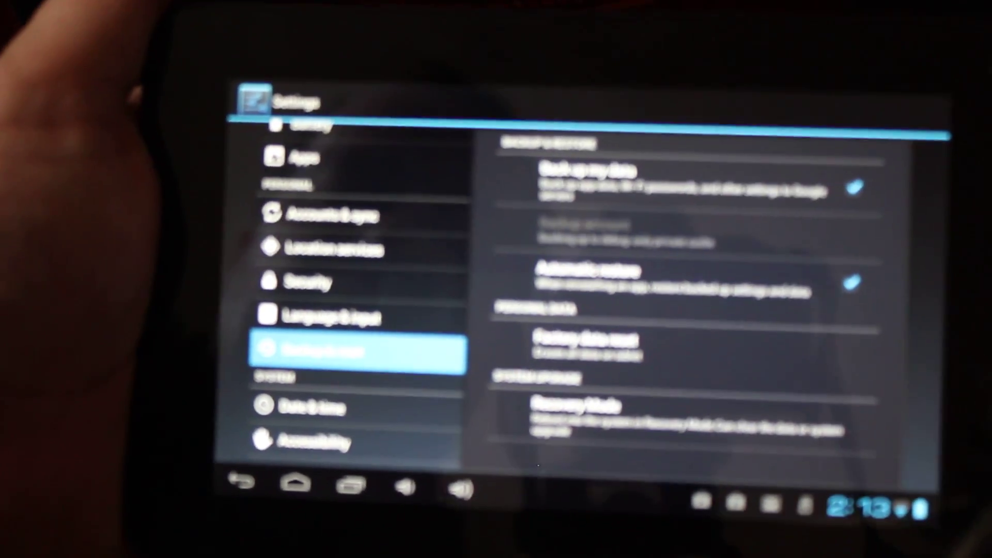